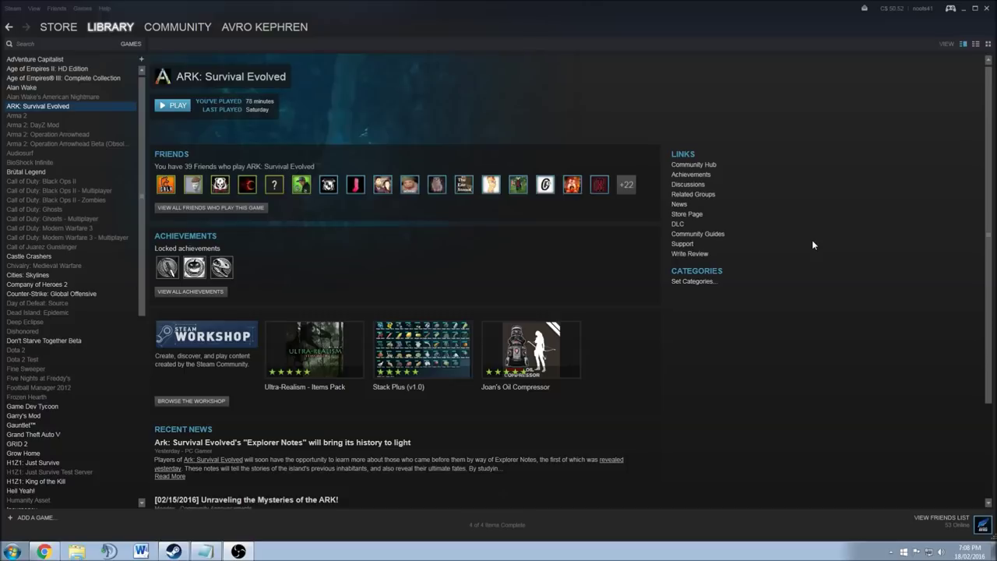
Look through the launch modes for ARK: Survival Evolved, including Low Memory 4GB and Extremely Low Memory, and cancel without starting the game
double_click(66, 106)
drag(446, 120, 246, 119)
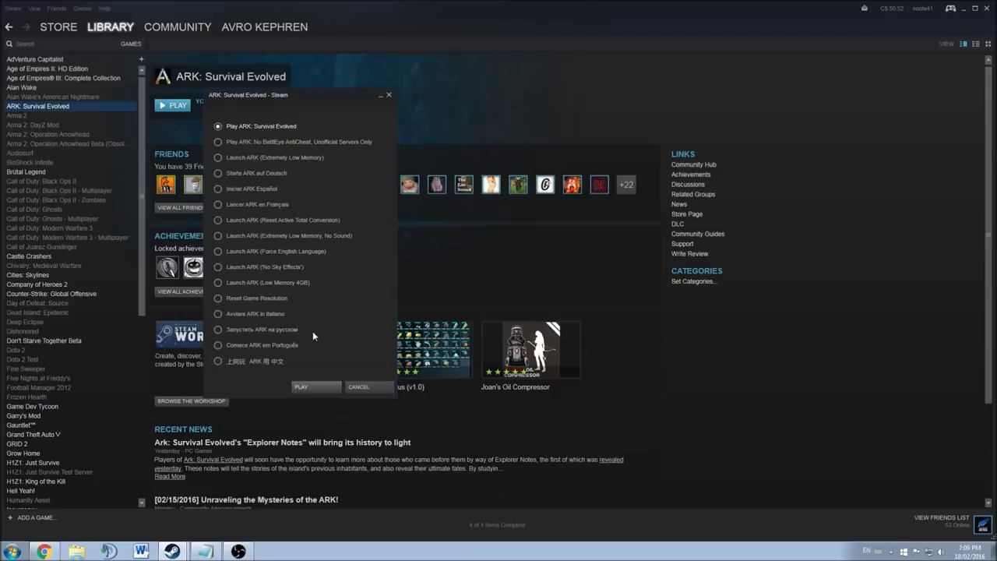
click(218, 283)
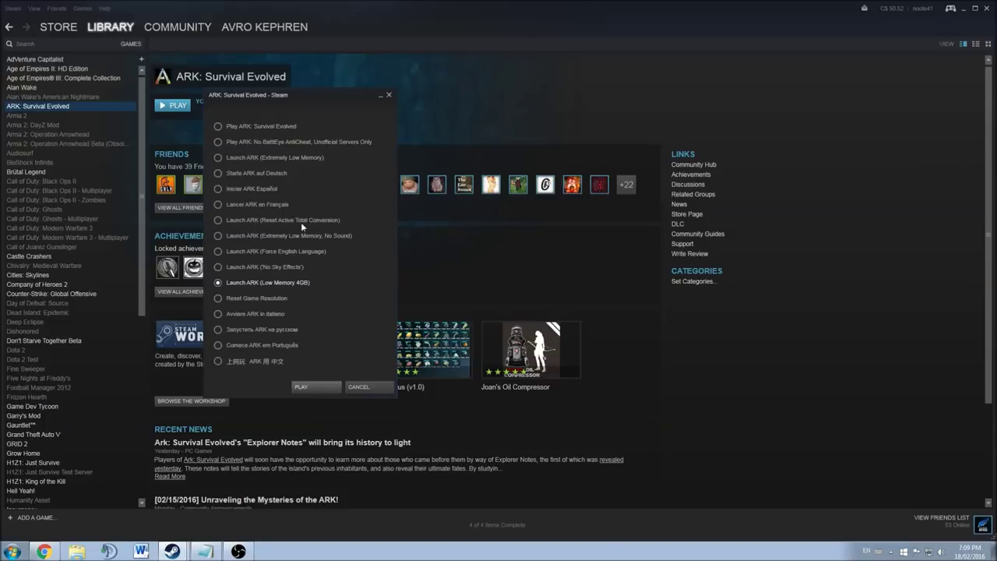
click(233, 158)
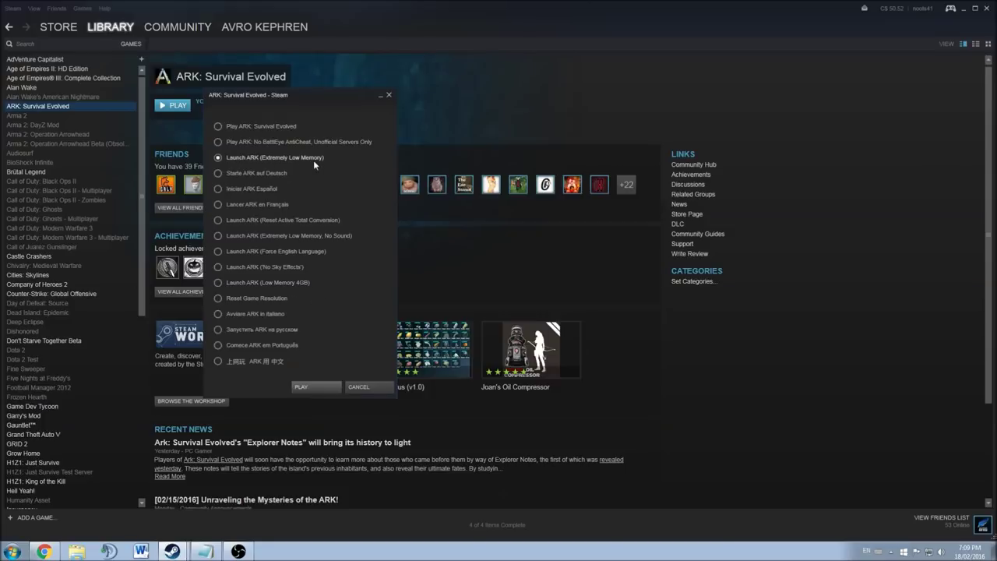
click(253, 126)
click(359, 386)
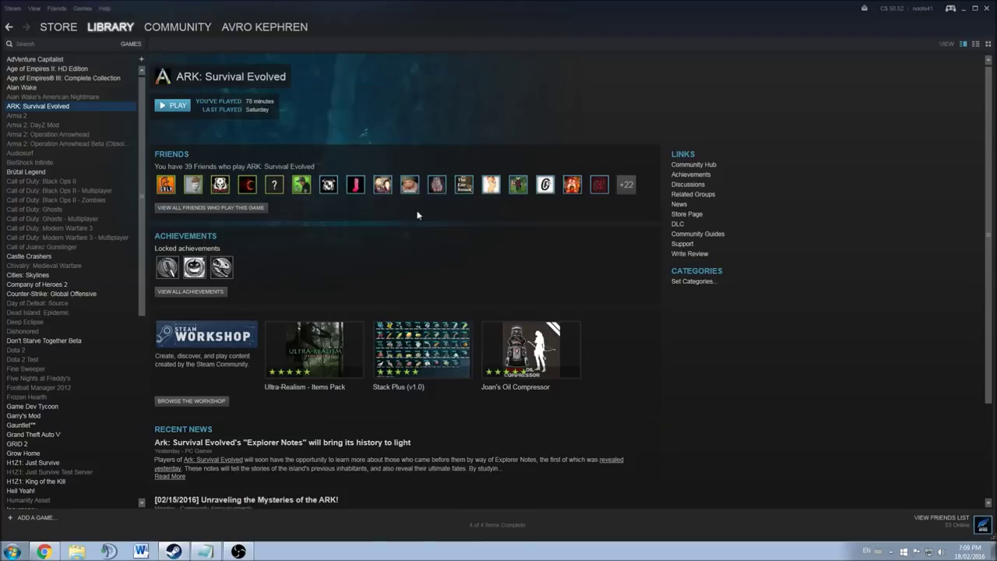
Open the launch options for ARK: Survival Evolved from the game's properties
right_click(76, 106)
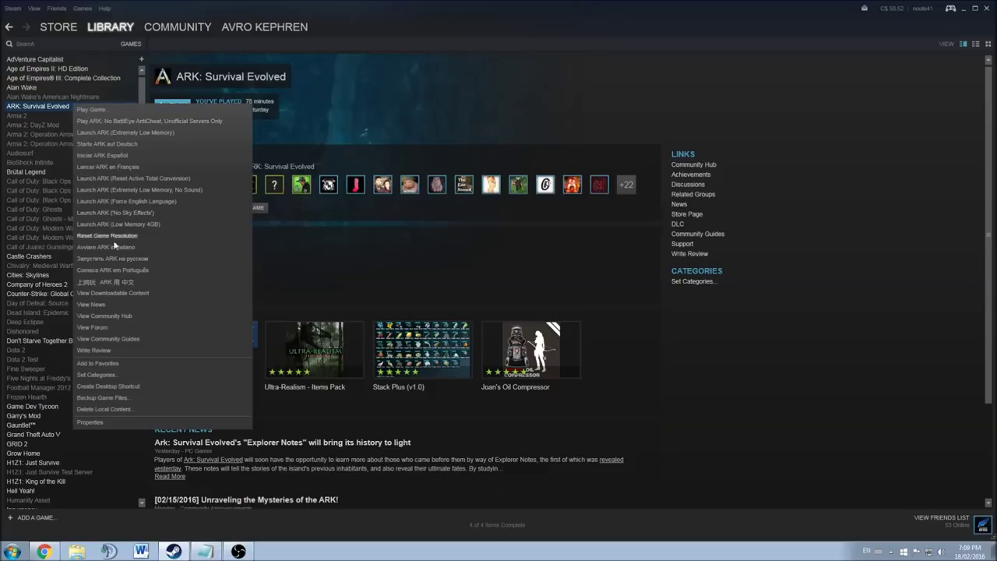
click(117, 422)
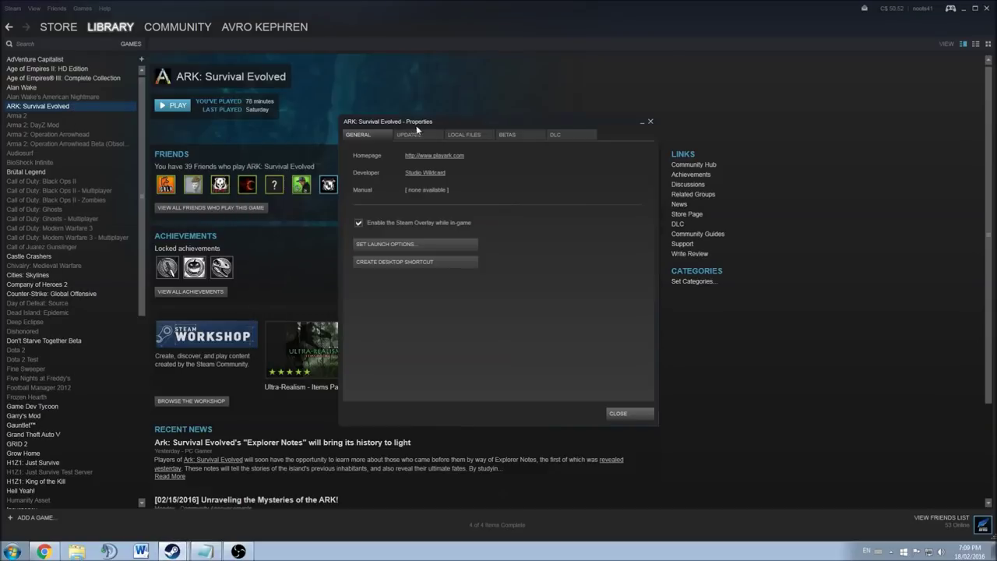
drag(421, 114, 274, 113)
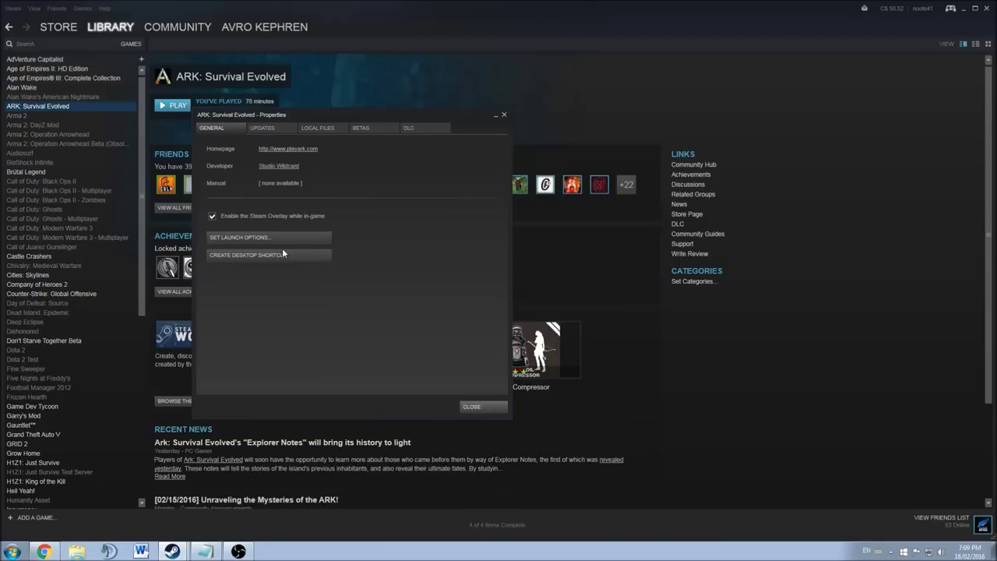
click(242, 239)
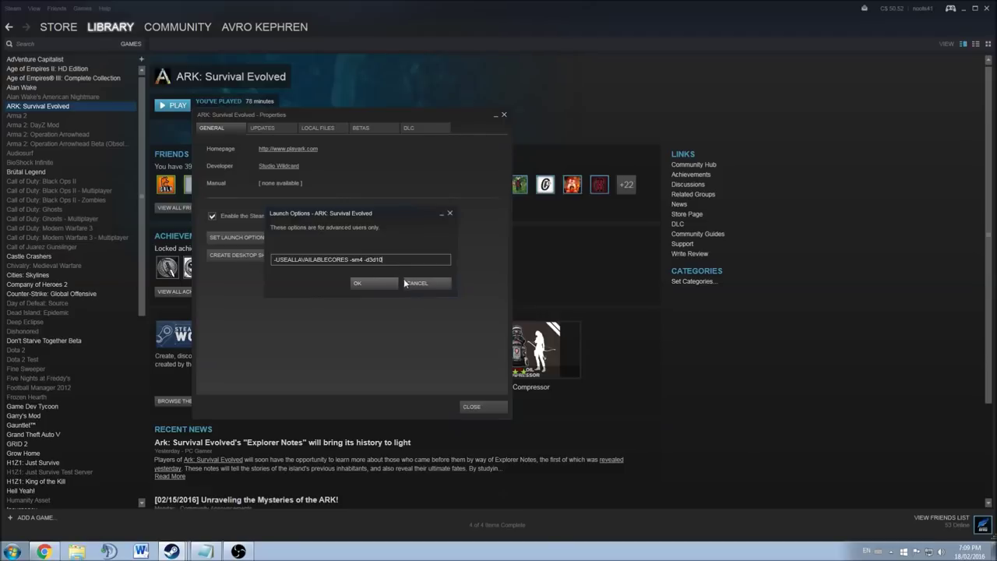
Examine the launch parameters -USEALLAVAILABLECORES, -sm4 and -d3d10, leave them as they are, and close the game's properties
drag(392, 262, 269, 261)
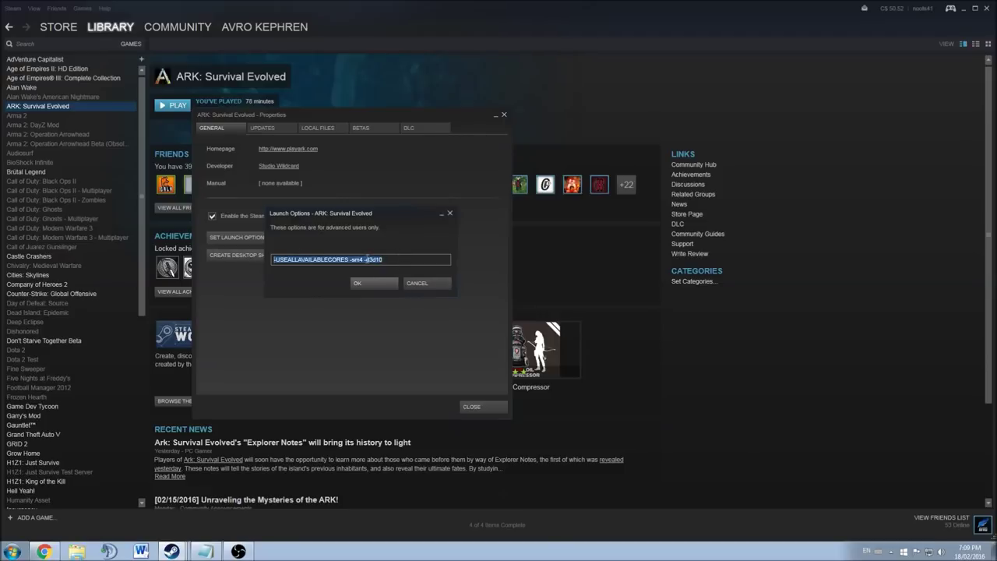
click(379, 259)
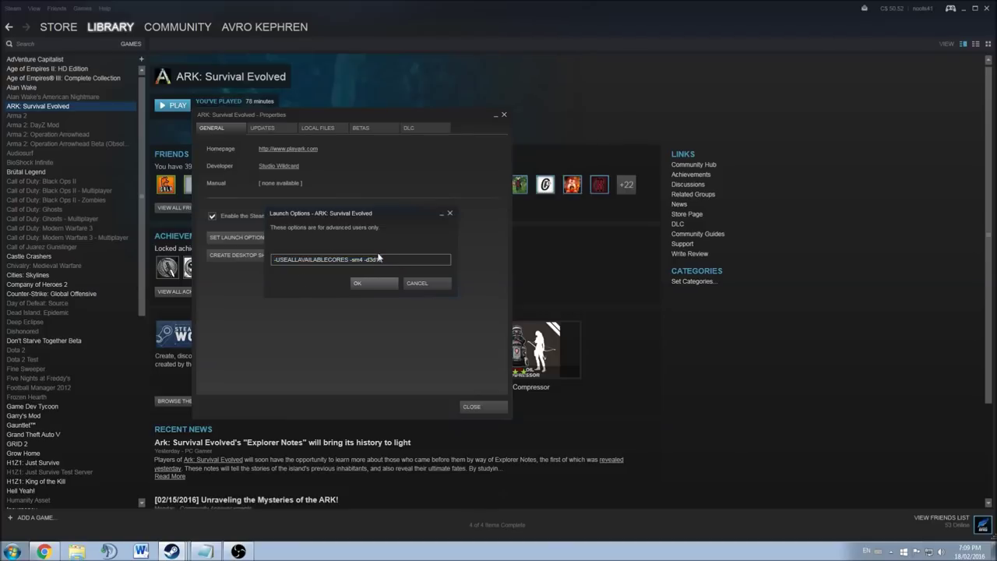
double_click(299, 258)
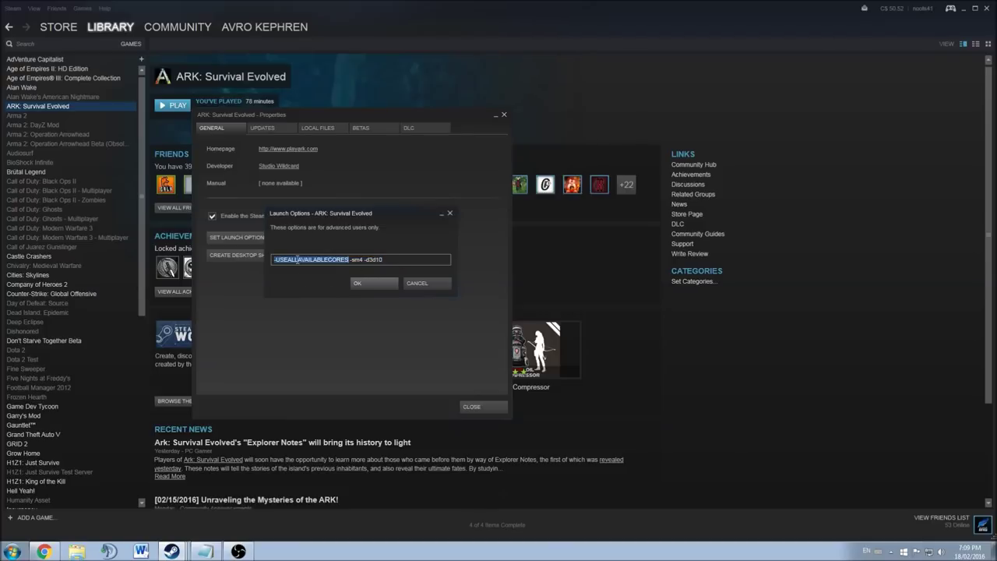
click(354, 262)
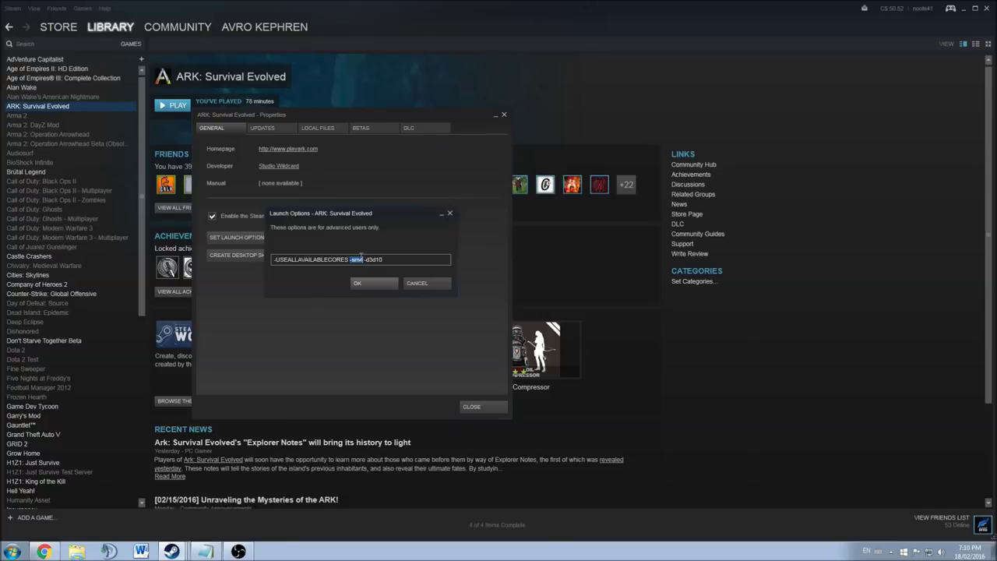
drag(383, 259, 369, 260)
double_click(363, 269)
click(376, 265)
double_click(374, 260)
click(417, 283)
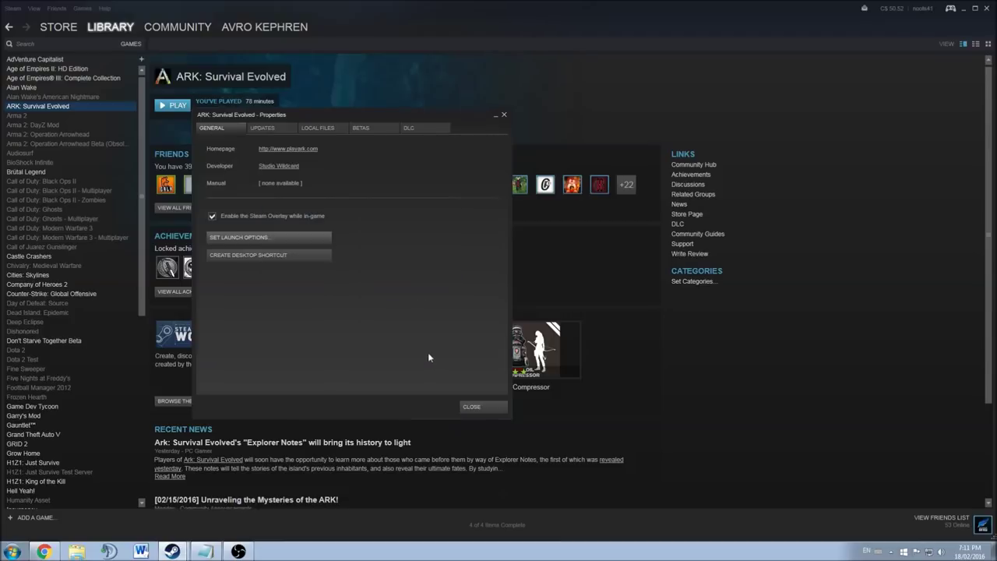
click(471, 407)
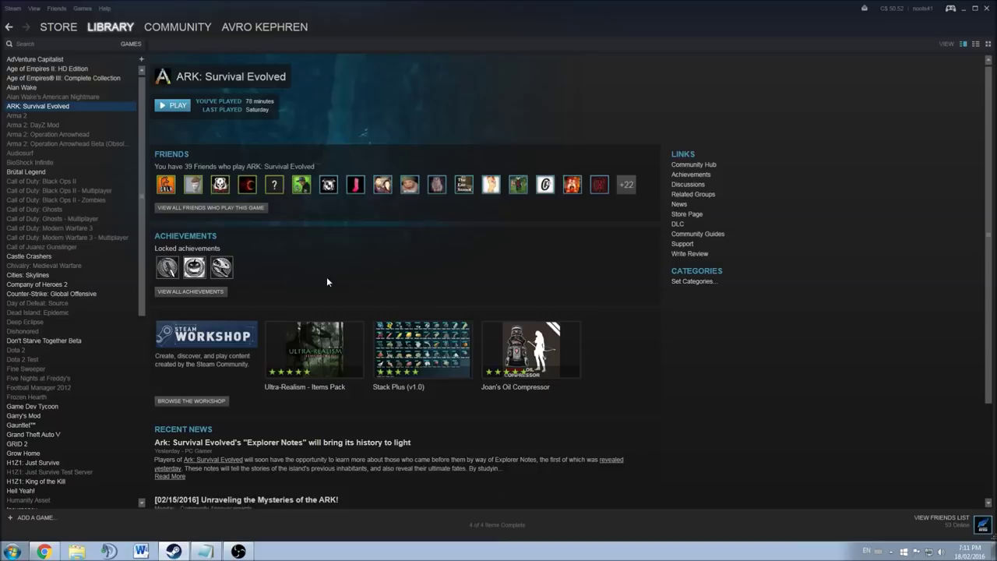
Launch ARK: Survival Evolved and review its resolution scale, view distance and anti-aliasing options, leaving without saving
double_click(56, 105)
click(509, 415)
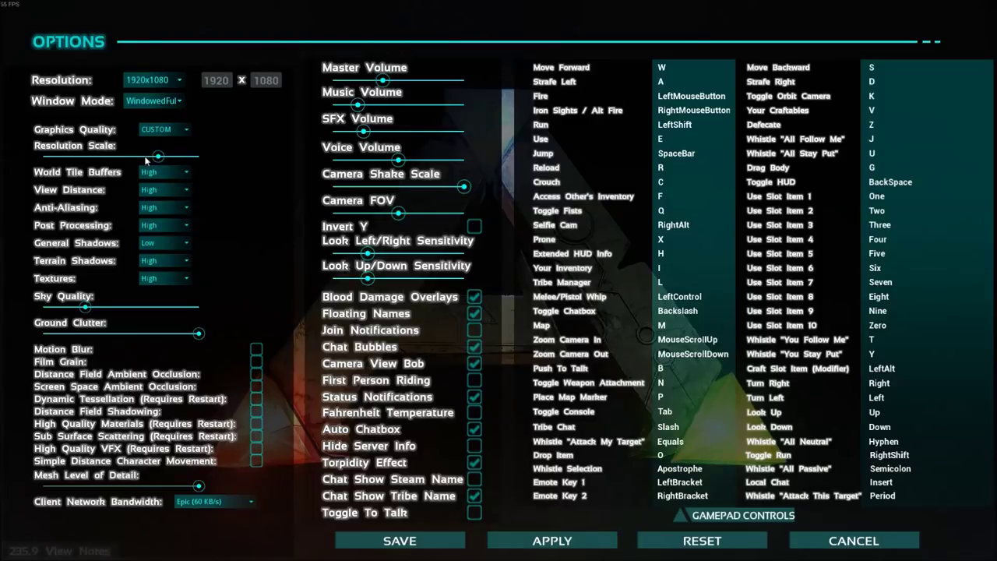
mouse_move(163, 161)
mouse_down()
mouse_move(99, 163)
mouse_move(168, 158)
mouse_up()
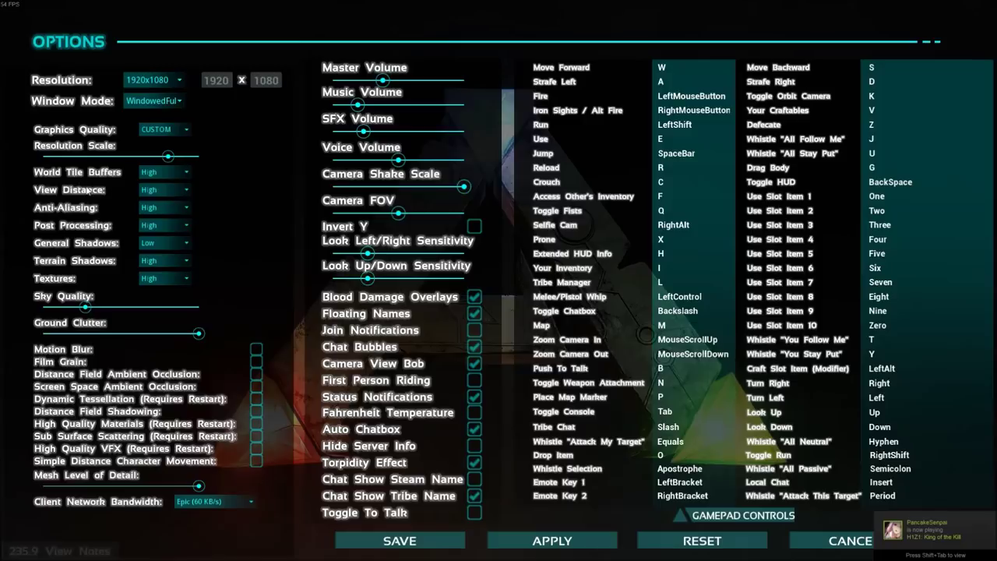
click(160, 190)
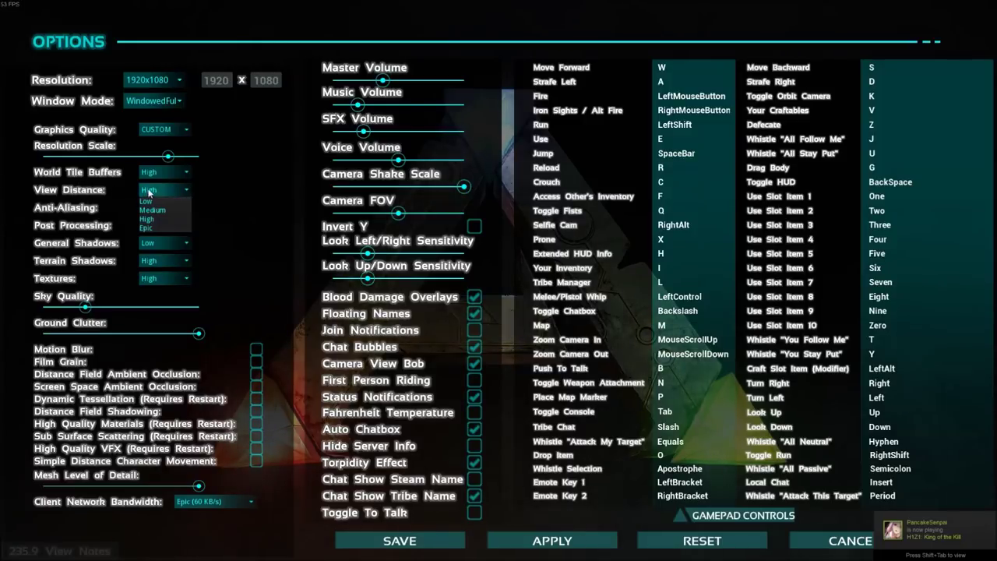
click(206, 195)
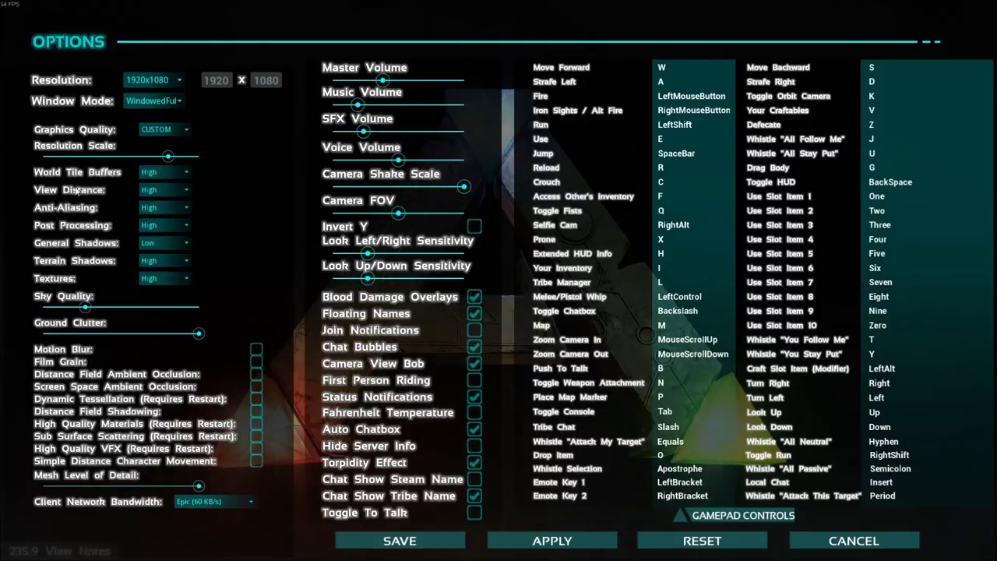
click(159, 208)
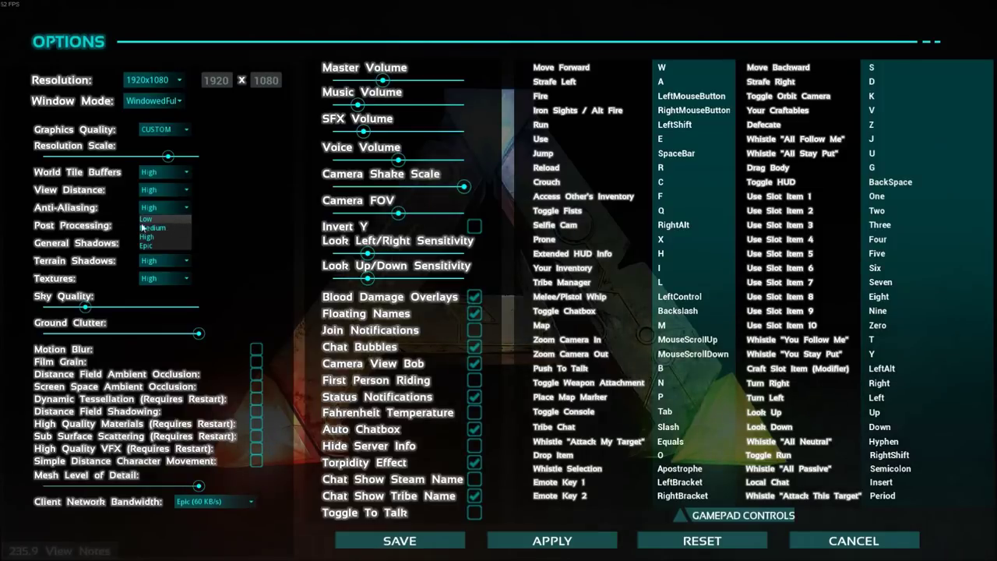
click(190, 224)
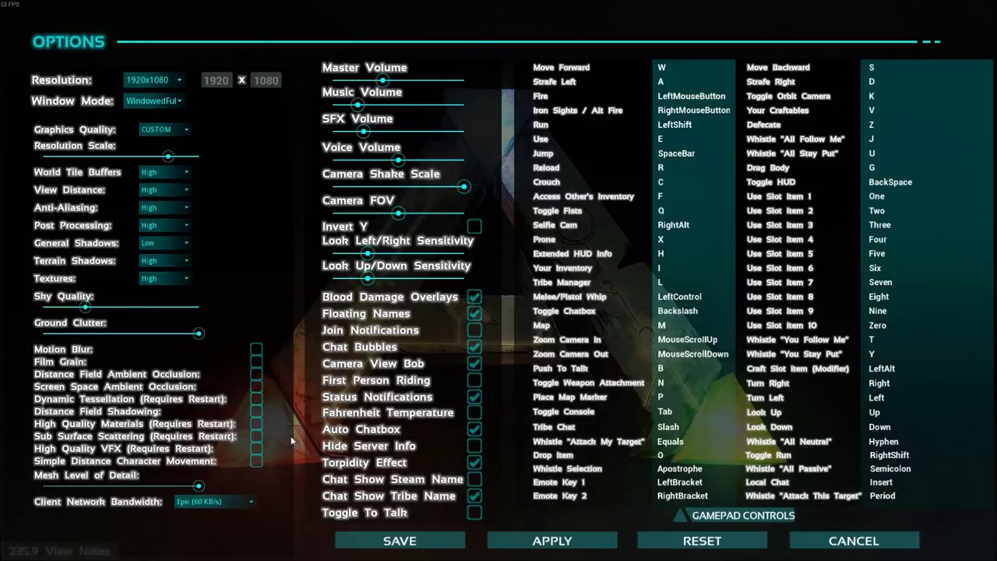
click(853, 540)
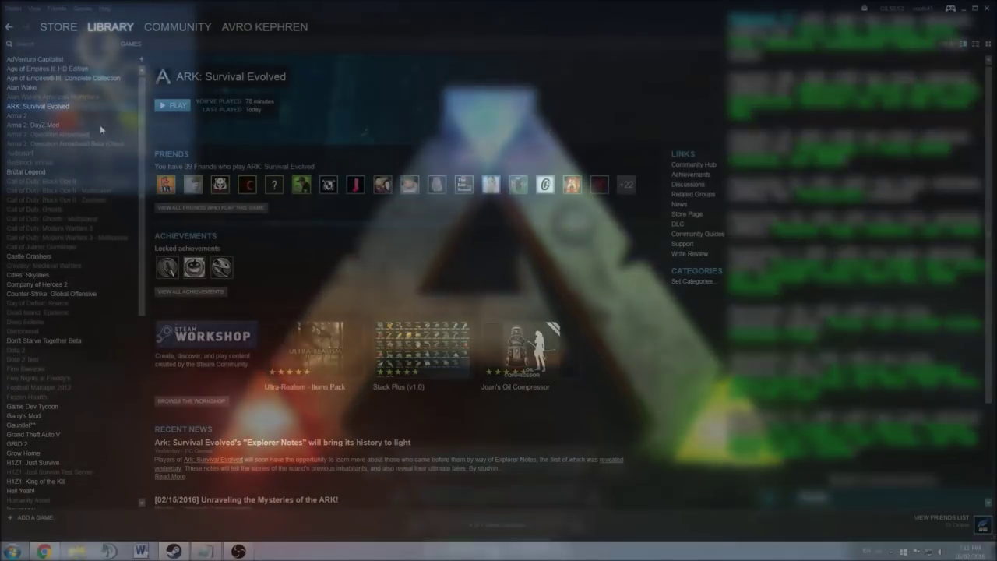
Browse the local installation files of ARK: Survival Evolved from the game's properties
right_click(41, 107)
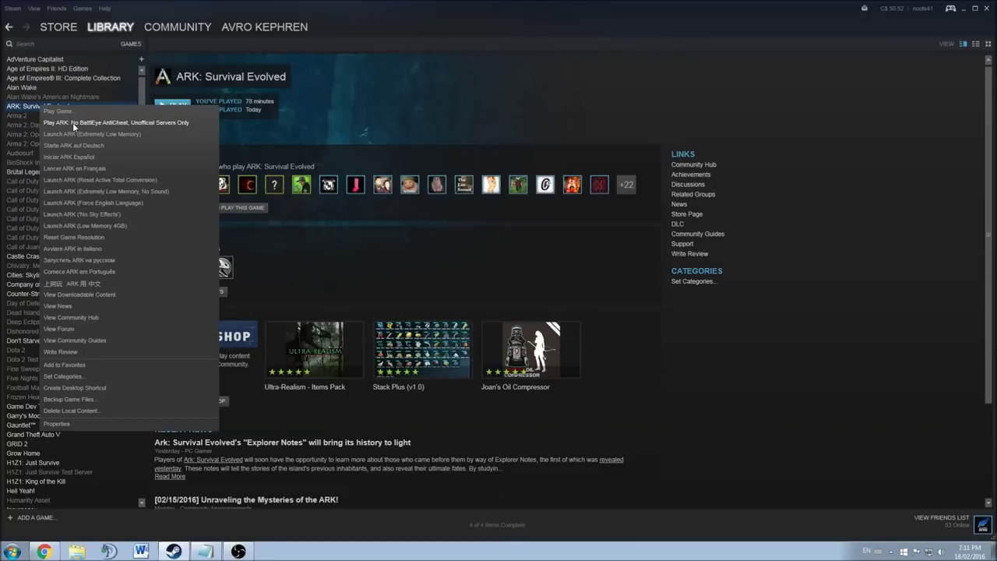
click(78, 424)
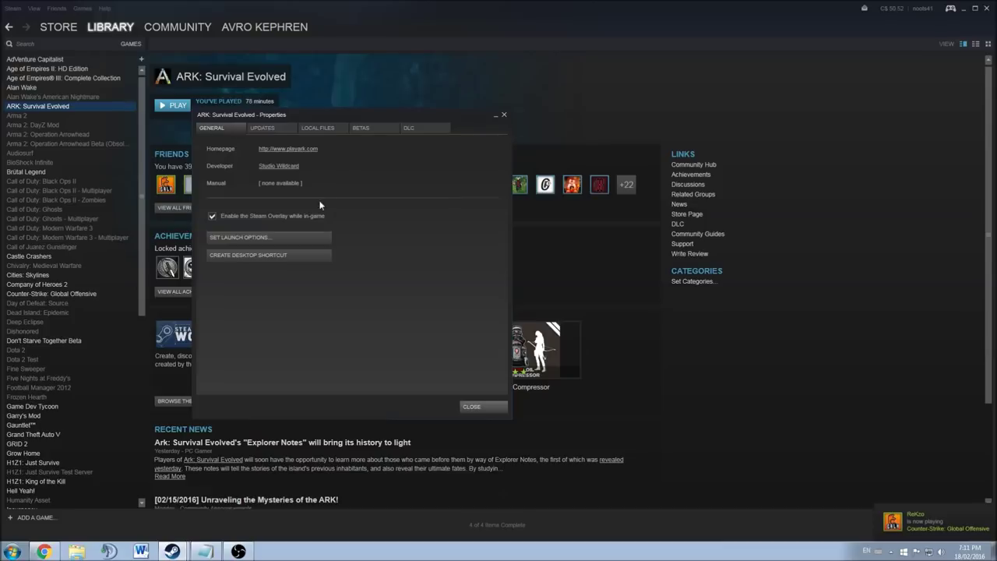
click(269, 127)
click(312, 128)
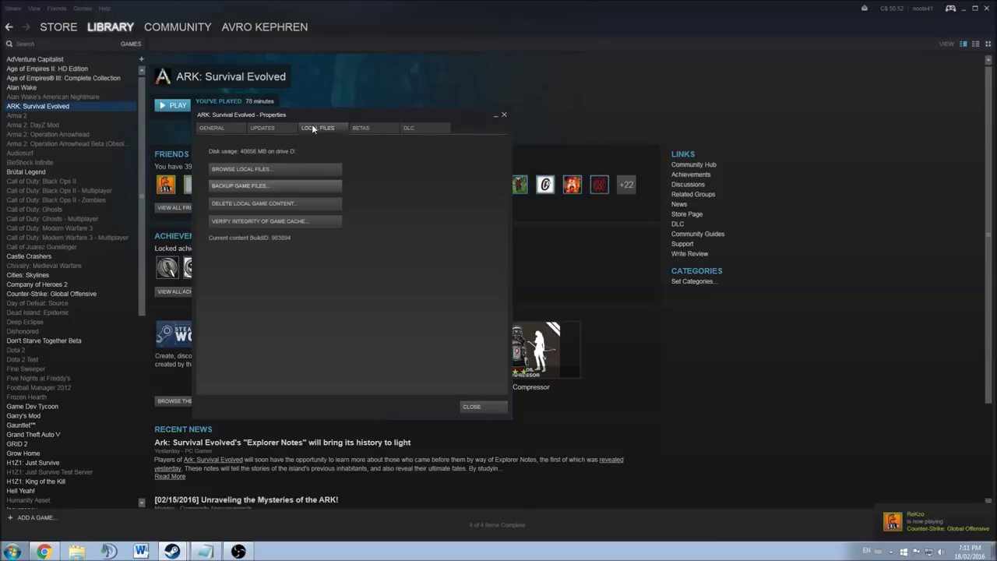
click(249, 169)
Go to the ShooterGame\Saved\Config\WindowsNoEditor folder inside the ARK installation folder
drag(342, 228, 331, 153)
double_click(320, 242)
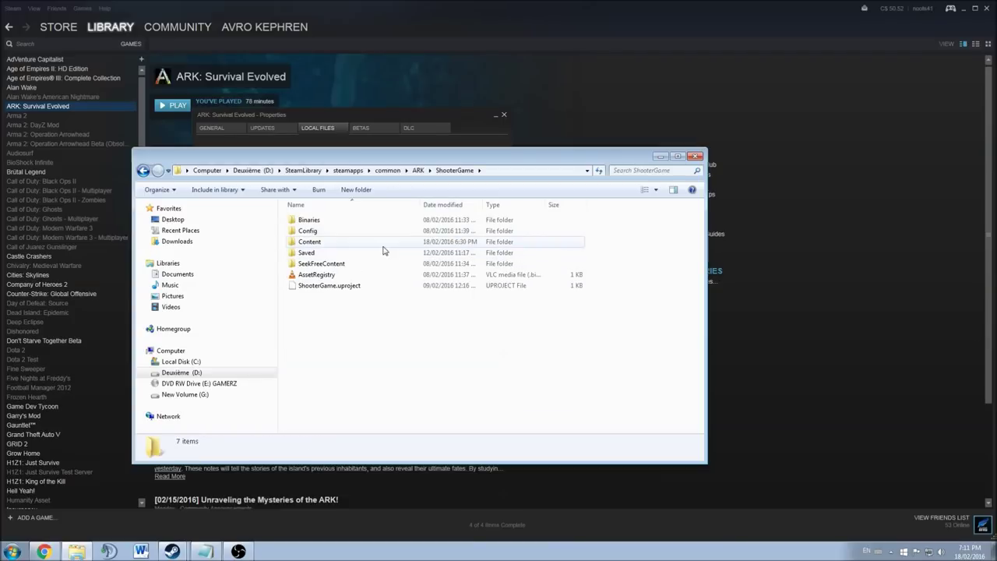
click(337, 255)
double_click(337, 254)
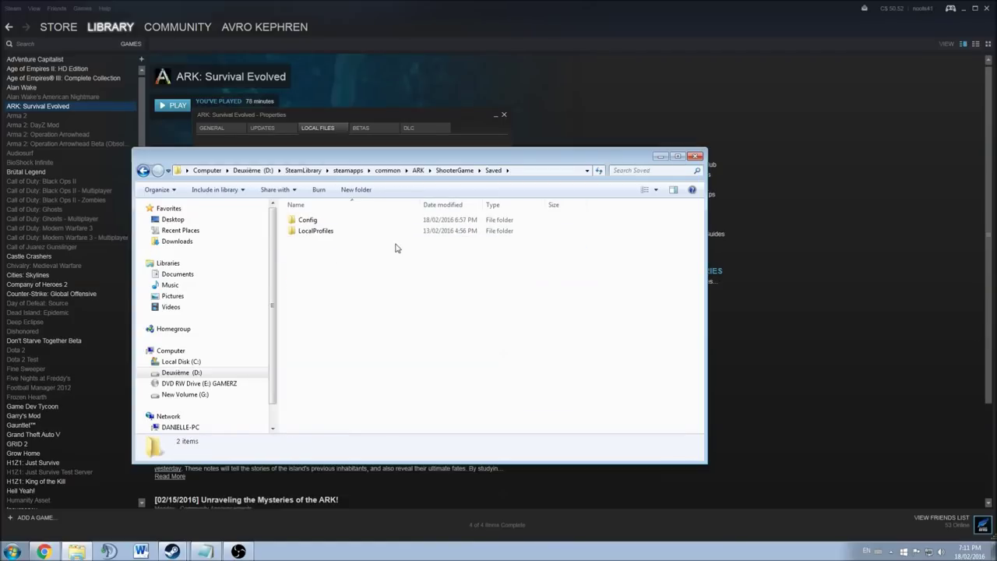
double_click(308, 220)
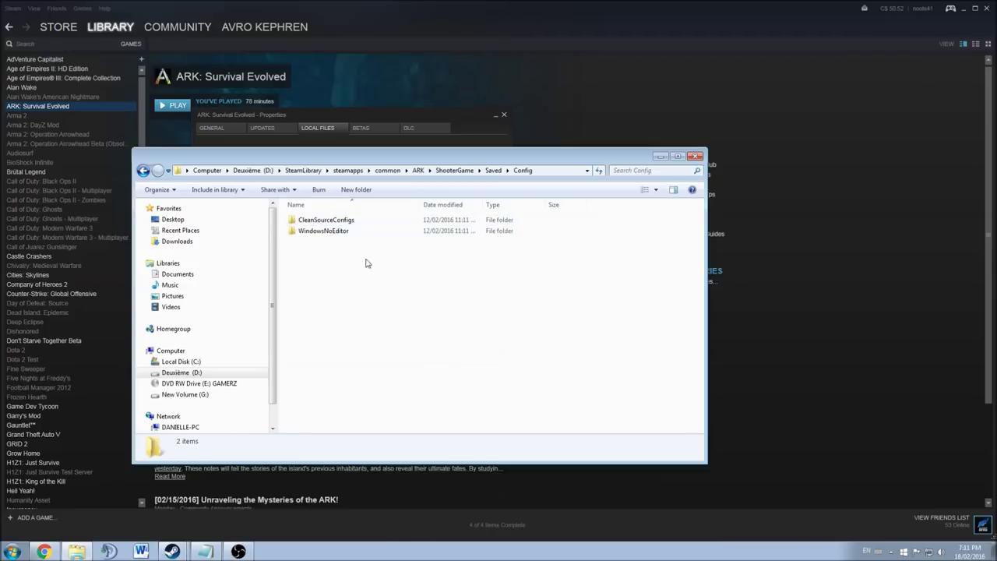
double_click(334, 231)
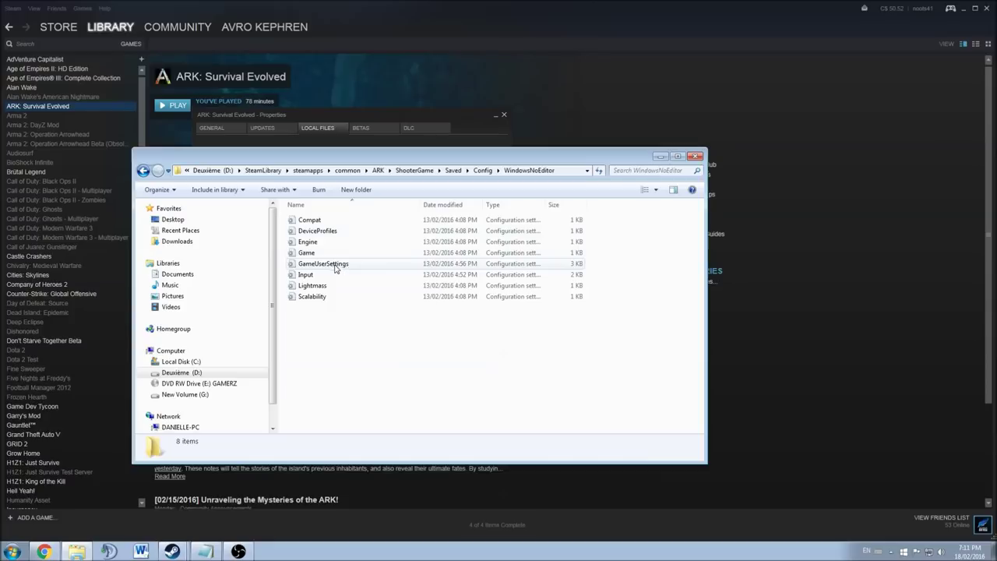
Open the GameUserSettings configuration file in Notepad and maximize its window
double_click(324, 264)
drag(497, 161, 320, 154)
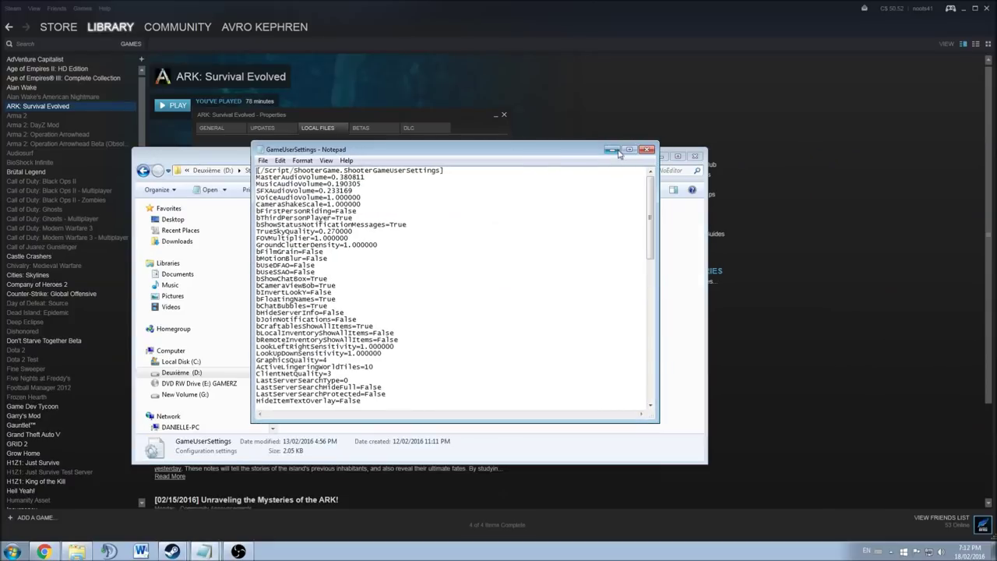
click(618, 154)
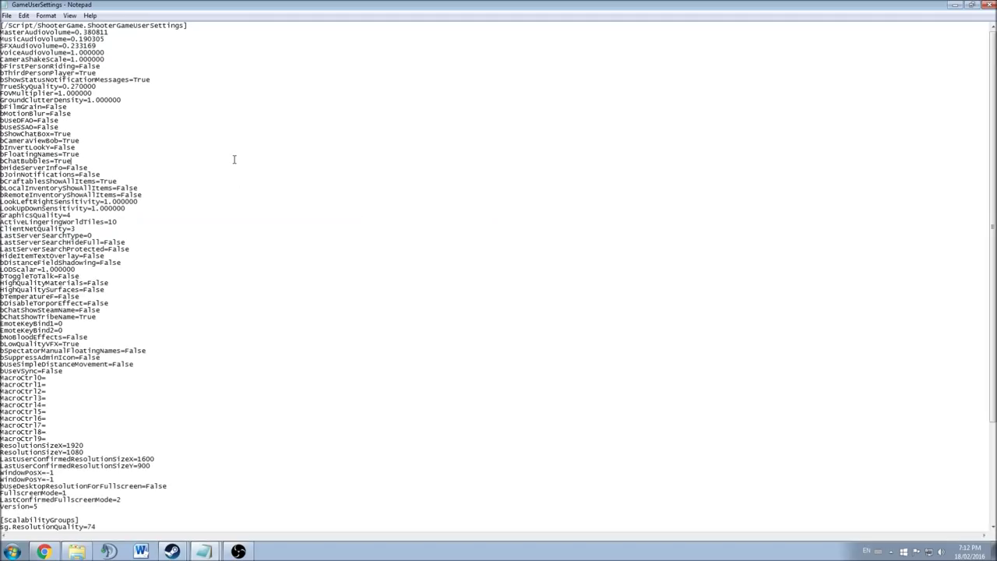
Examine the quality entries under [ScalabilityGroups], including resolution, view distance, anti-aliasing and shadow quality
scroll(238, 153, down, 6)
scroll(242, 182, up, 6)
scroll(114, 181, down, 6)
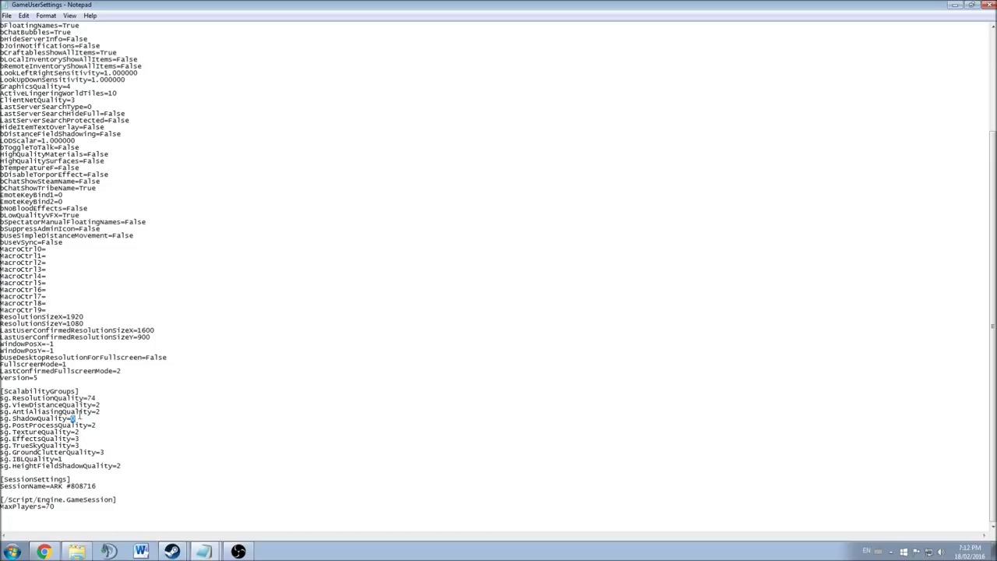
click(90, 398)
drag(97, 398, 100, 411)
click(98, 400)
click(101, 405)
click(101, 412)
Examine the film grain, motion blur, DFAO, SSAO and floating names entries under [/Script/ShooterGame.ShooterGameUserSettings]
scroll(135, 406, up, 7)
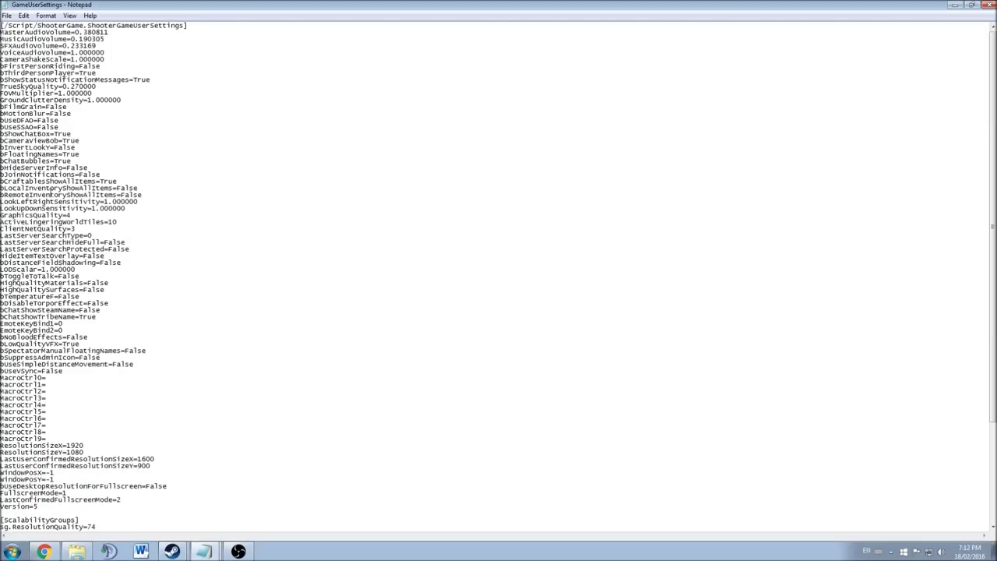
click(63, 147)
key(Up)
key(Up)
key(Left)
key(Left)
drag(72, 114, 51, 114)
drag(79, 153, 1, 154)
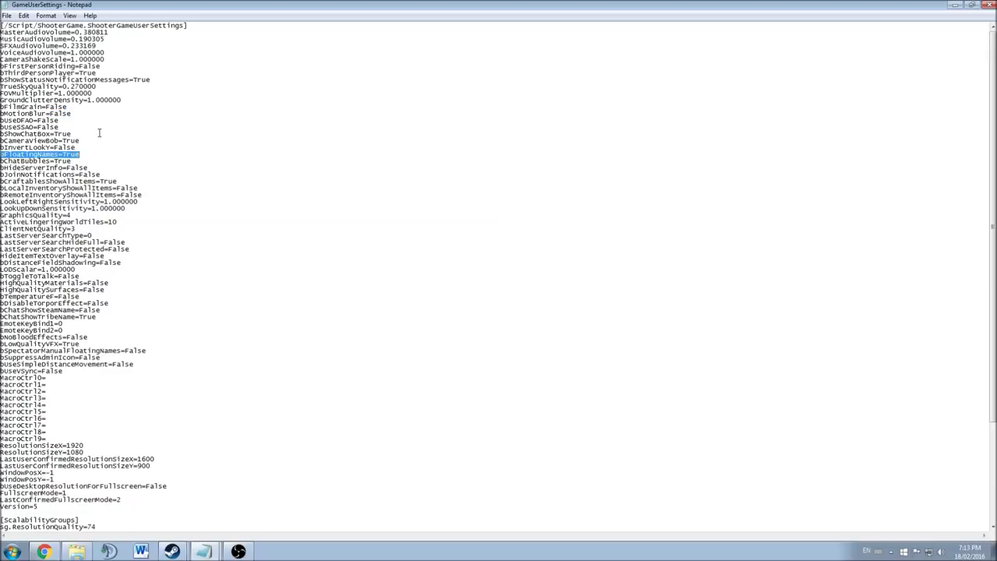
click(99, 132)
drag(25, 107, 86, 130)
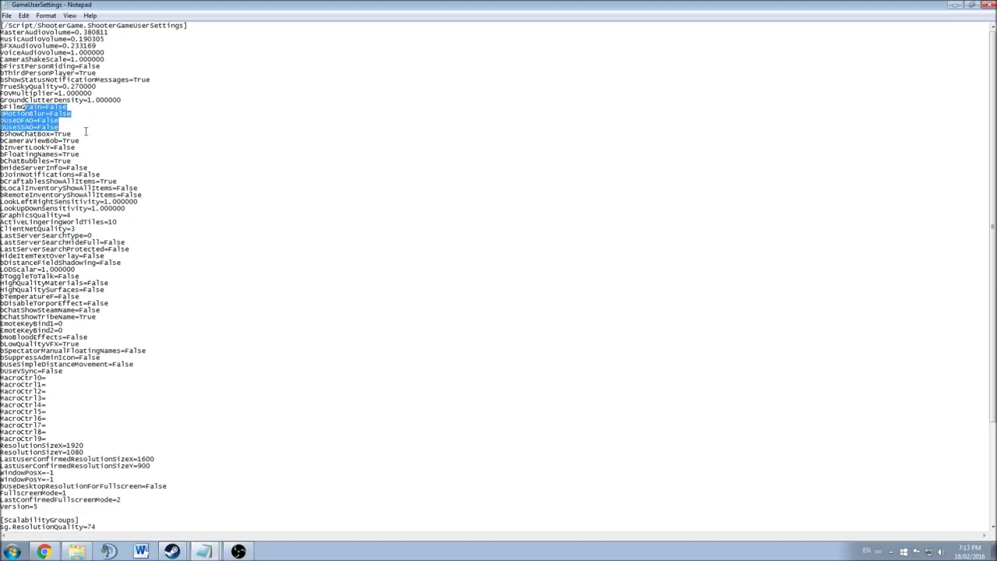
click(131, 132)
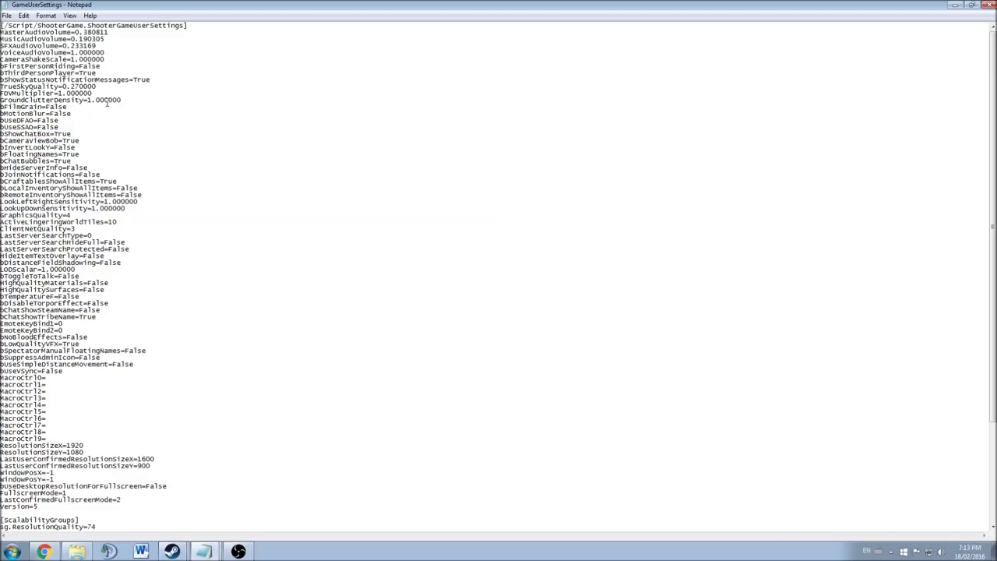
scroll(136, 131, down, 6)
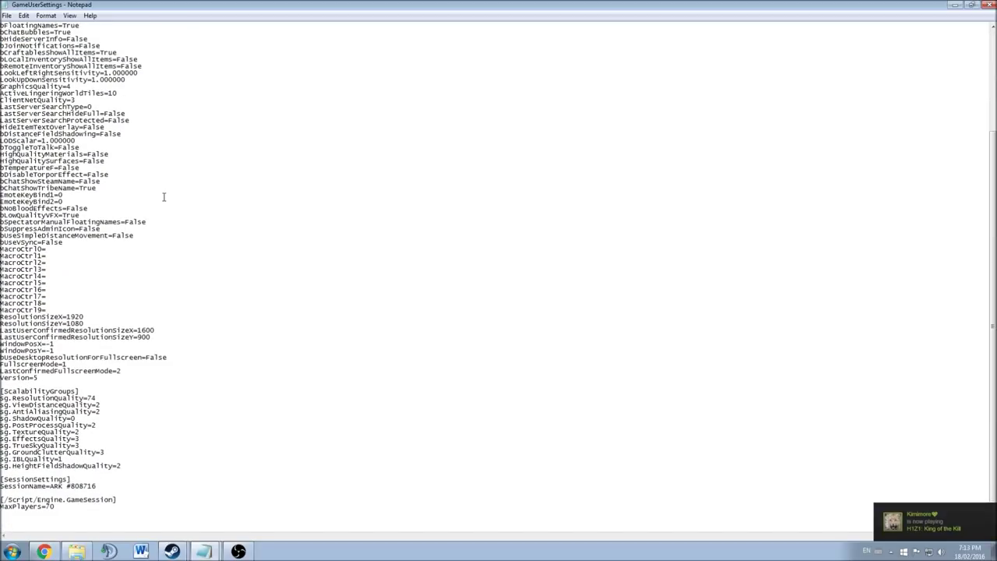